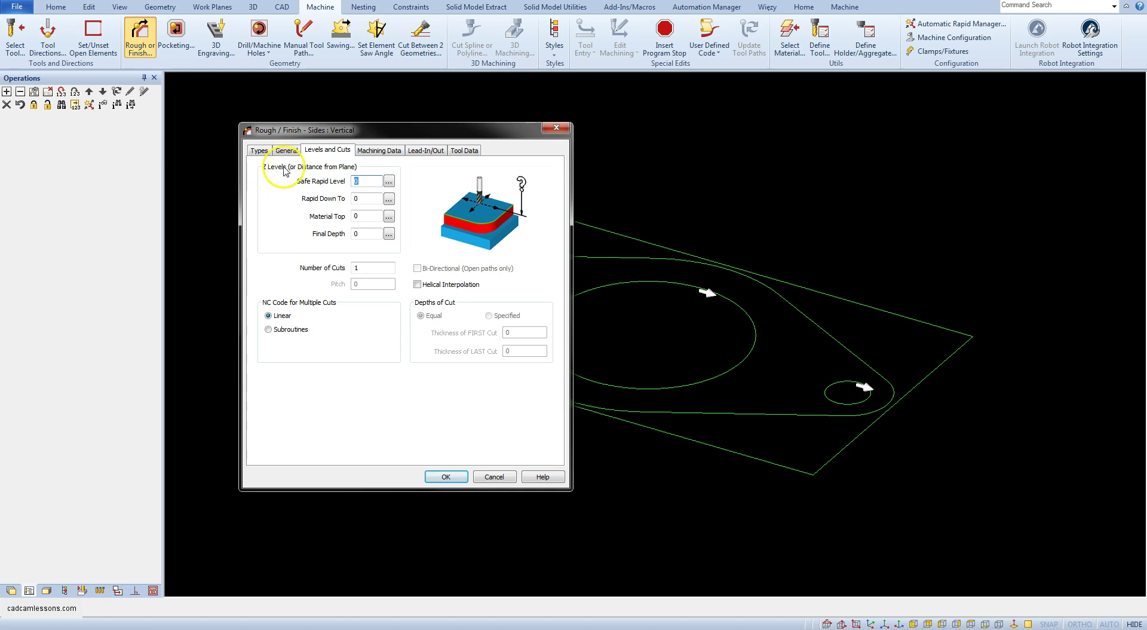
# Enter Safe Rapid Level 25, Rapid Down To 5 and Final Depth -18, keeping Material Top 0
pyautogui.click(363, 181)
pyautogui.press('BackSpace')
pyautogui.write('25')
pyautogui.click(364, 198)
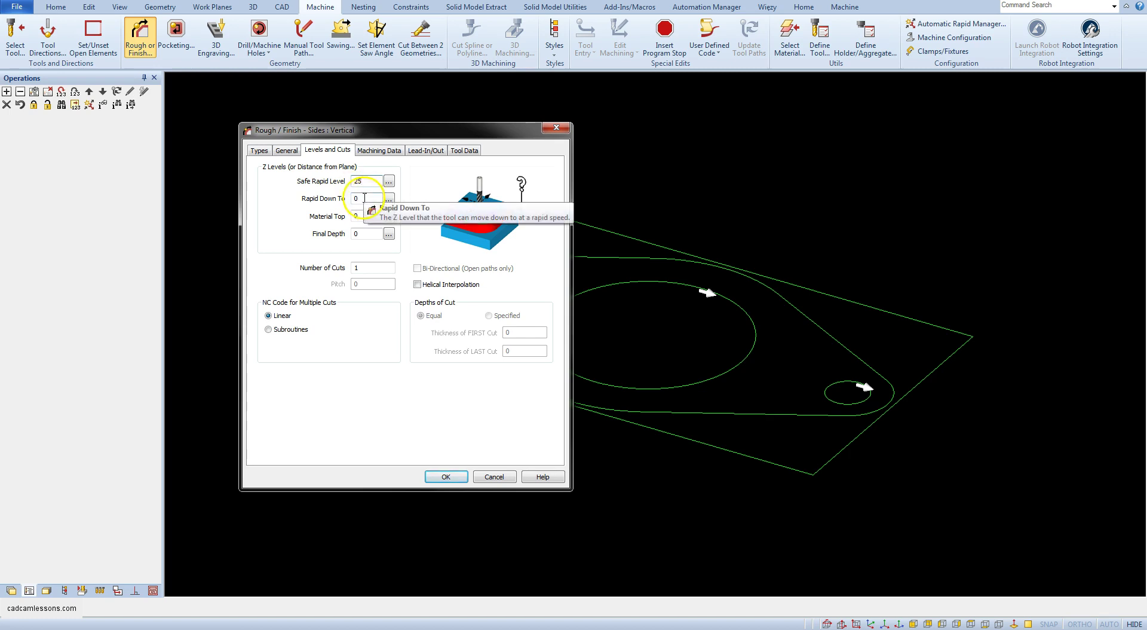
pyautogui.doubleClick(365, 197)
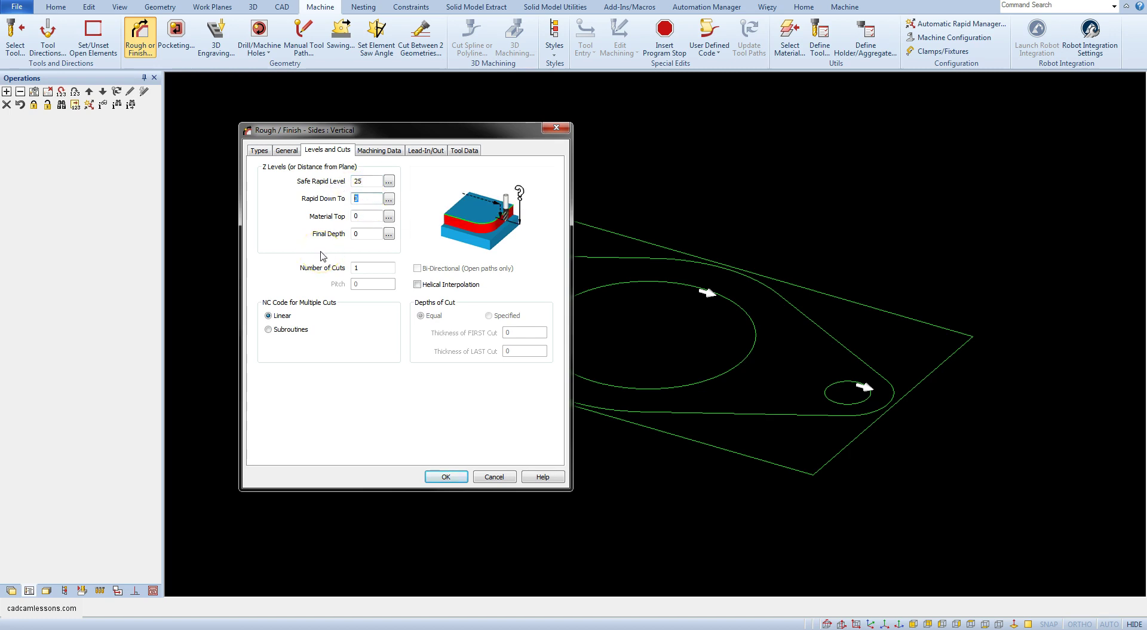
pyautogui.write('5')
pyautogui.doubleClick(367, 233)
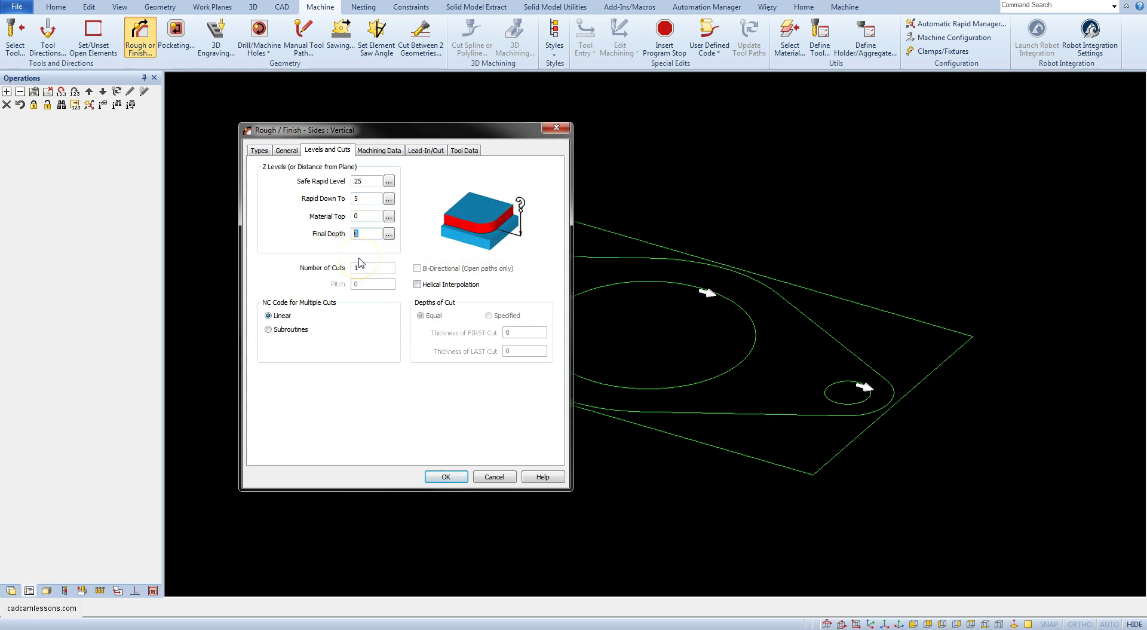
pyautogui.write('-18')
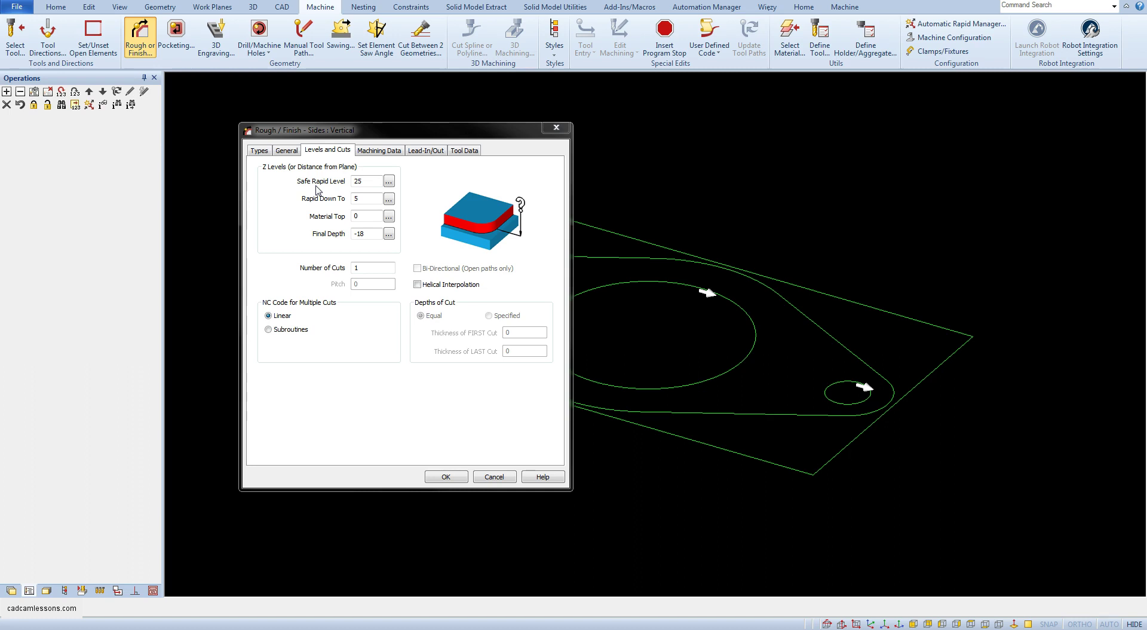
pyautogui.click(319, 186)
# Accept the finish pass settings and apply them to the picked part contour, creating Op 1 FINISH PASS
pyautogui.click(446, 477)
pyautogui.click(445, 477)
pyautogui.click(487, 355)
pyautogui.click(460, 390)
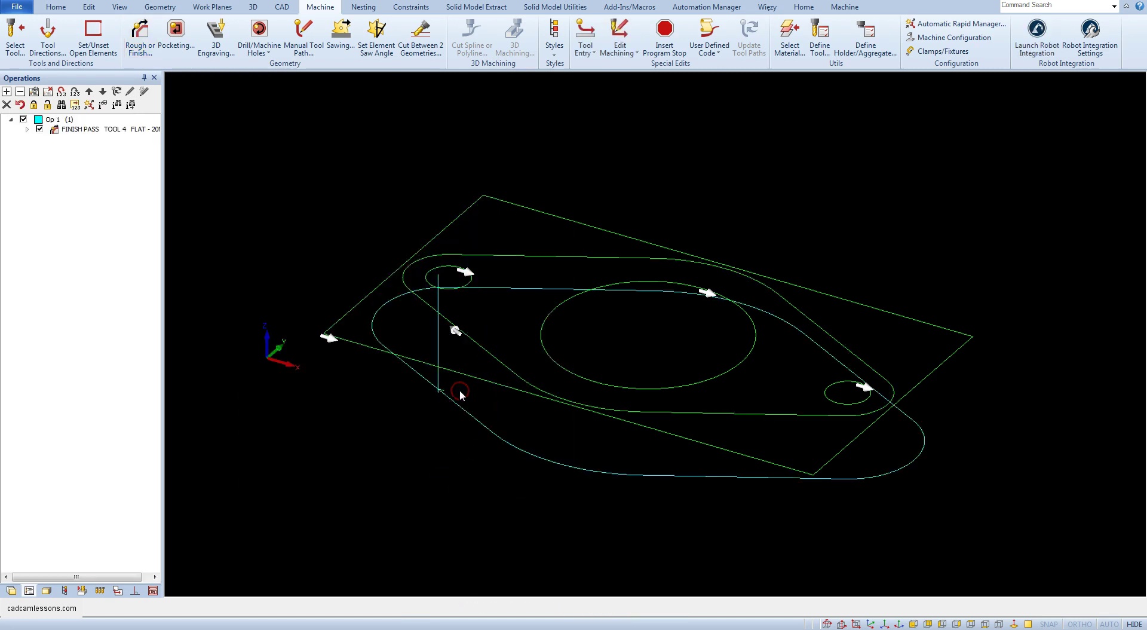
# Switch to a side orthographic view and zoom in on the toolpath
pyautogui.click(914, 624)
pyautogui.scroll(3, 353, 230)
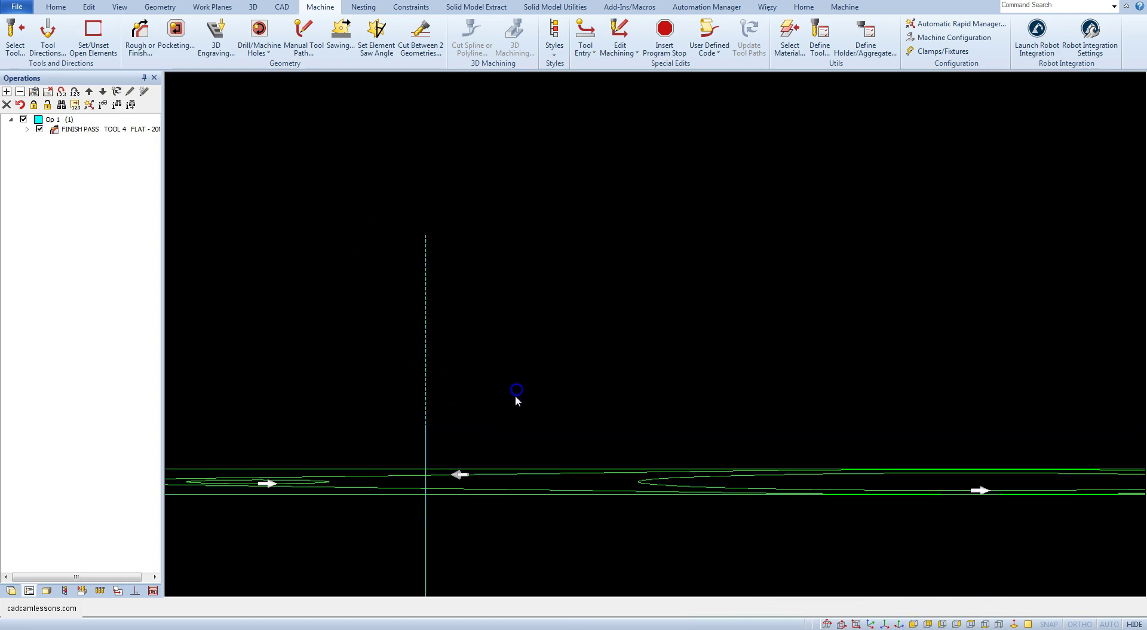
pyautogui.click(915, 624)
pyautogui.scroll(2, 366, 348)
pyautogui.scroll(2, 371, 343)
# Pan and orbit around the finish toolpath, snap to front view, and select the FINISH PASS operation
pyautogui.moveTo(542, 372); pyautogui.dragTo(669, 620, button='middle')
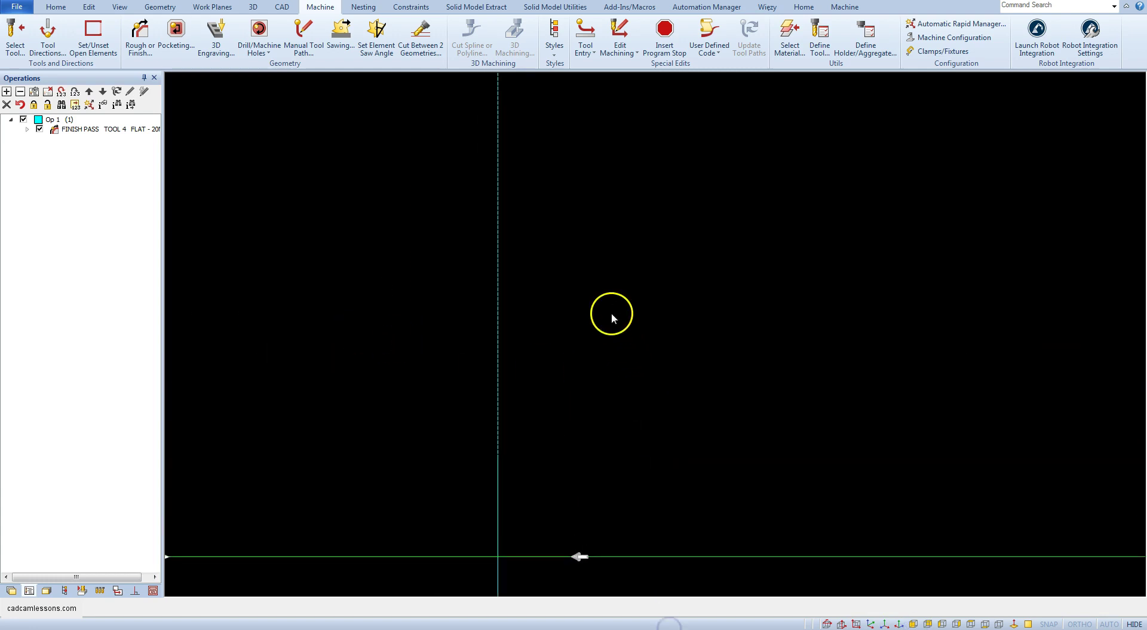
pyautogui.moveTo(611, 318); pyautogui.dragTo(612, 365, button='middle')
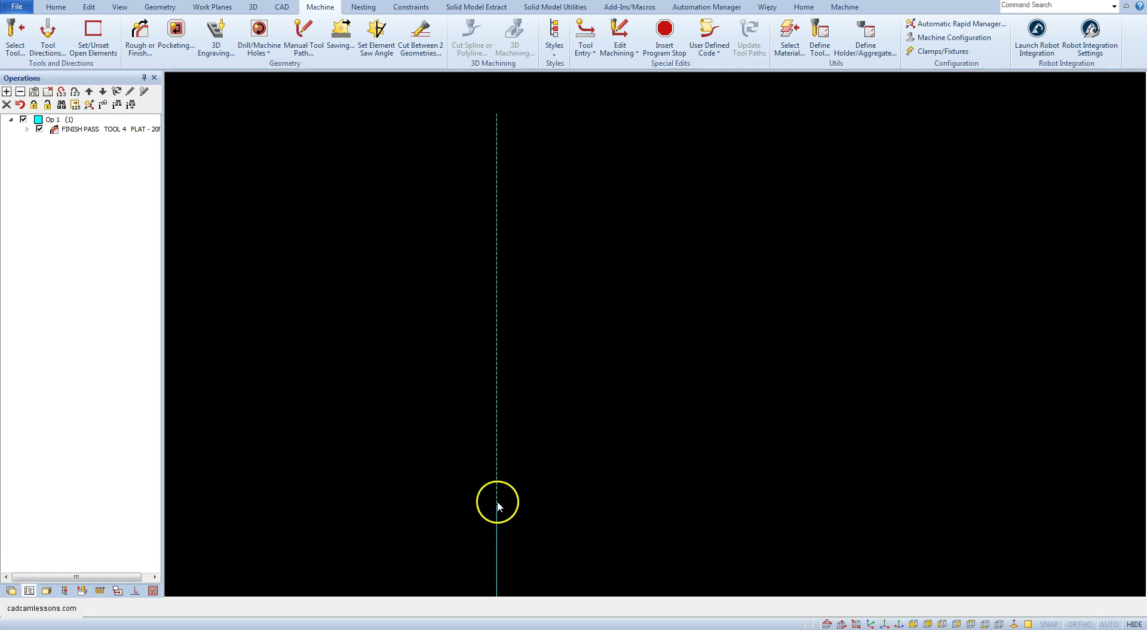
pyautogui.moveTo(491, 509)
pyautogui.mouseDown(button='middle')
pyautogui.moveTo(520, 515)
pyautogui.moveTo(538, 453)
pyautogui.moveTo(543, 325)
pyautogui.mouseUp(button='middle')
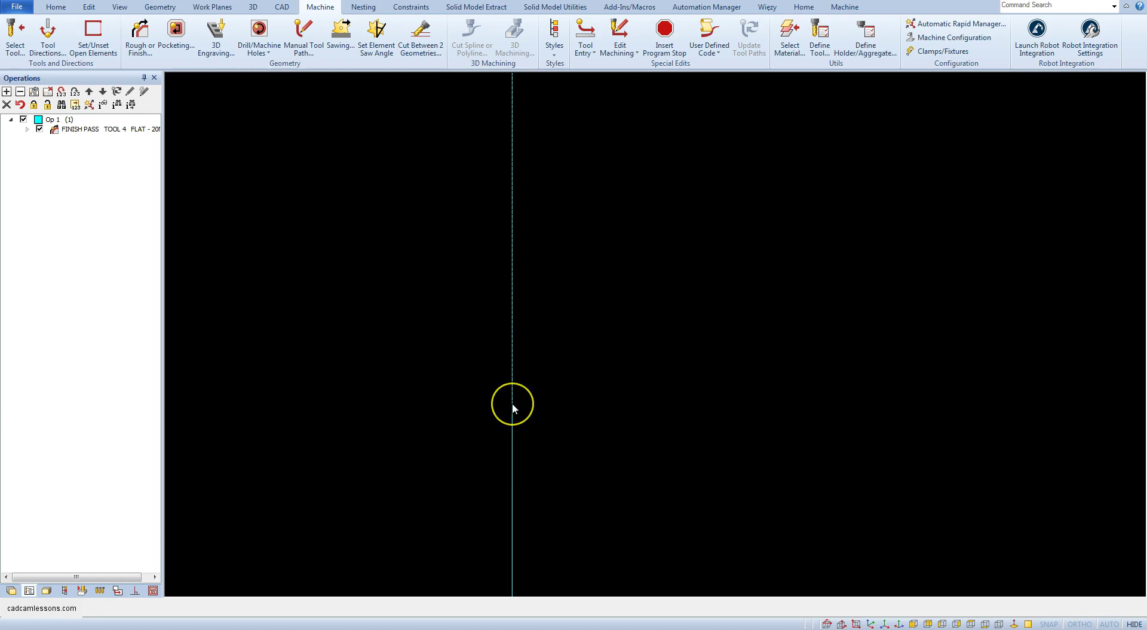
pyautogui.moveTo(512, 405)
pyautogui.mouseDown(button='middle')
pyautogui.moveTo(599, 432)
pyautogui.moveTo(573, 443)
pyautogui.mouseUp(button='middle')
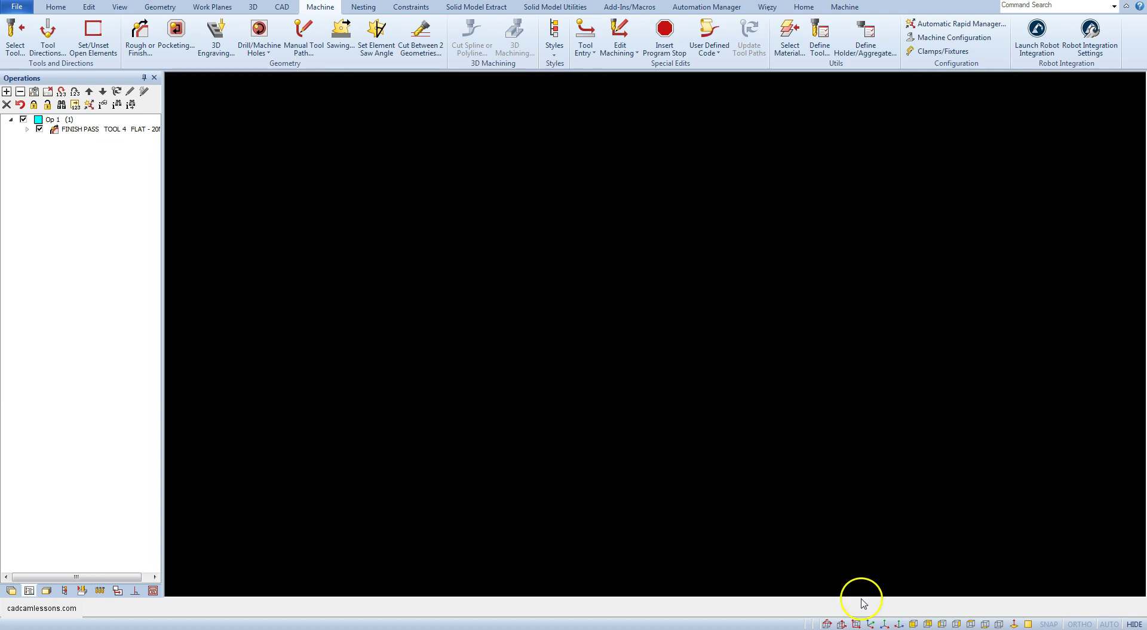
pyautogui.click(913, 624)
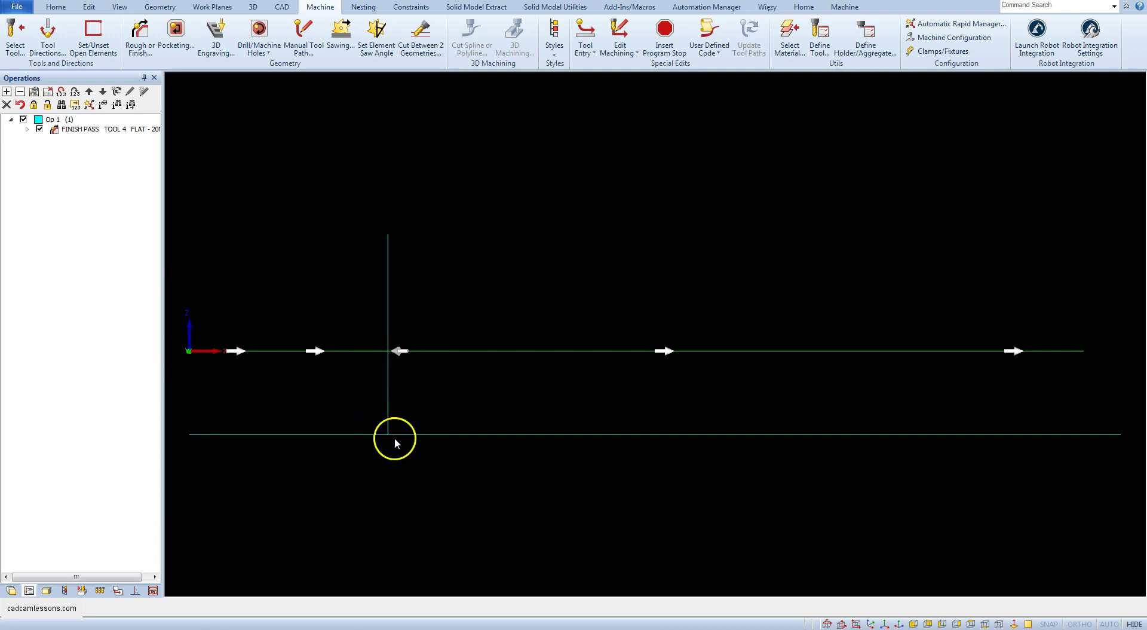
pyautogui.click(103, 129)
# Reopen the FINISH PASS settings on the Levels and Cuts tab, moving the window aside
pyautogui.rightClick(105, 130)
pyautogui.click(143, 136)
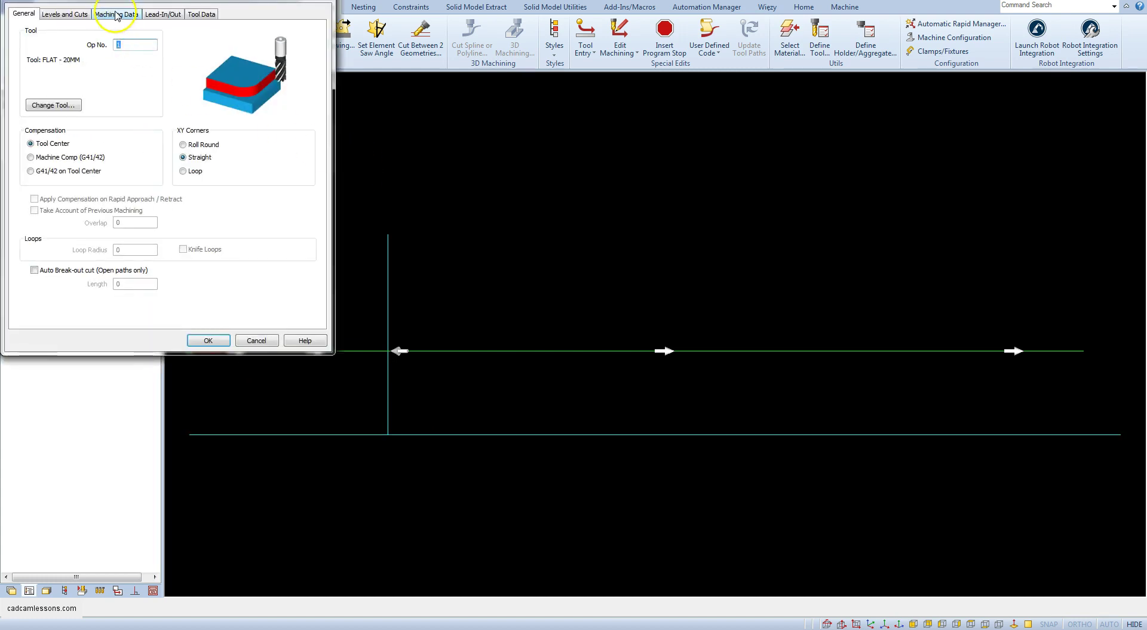
pyautogui.moveTo(246, 2); pyautogui.dragTo(651, 71)
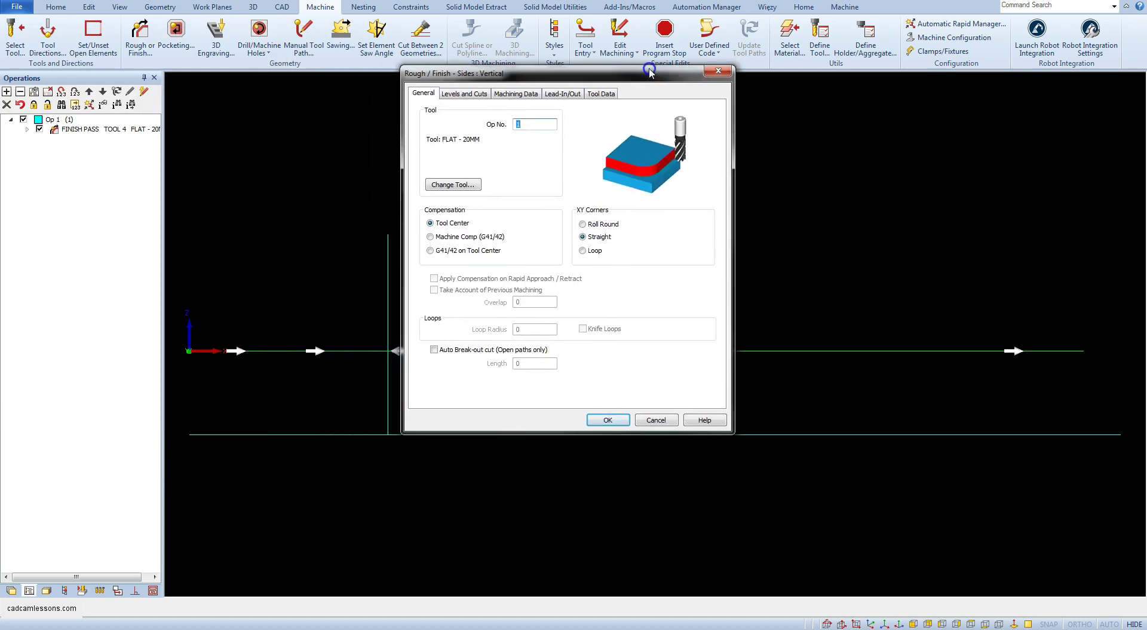
pyautogui.click(464, 93)
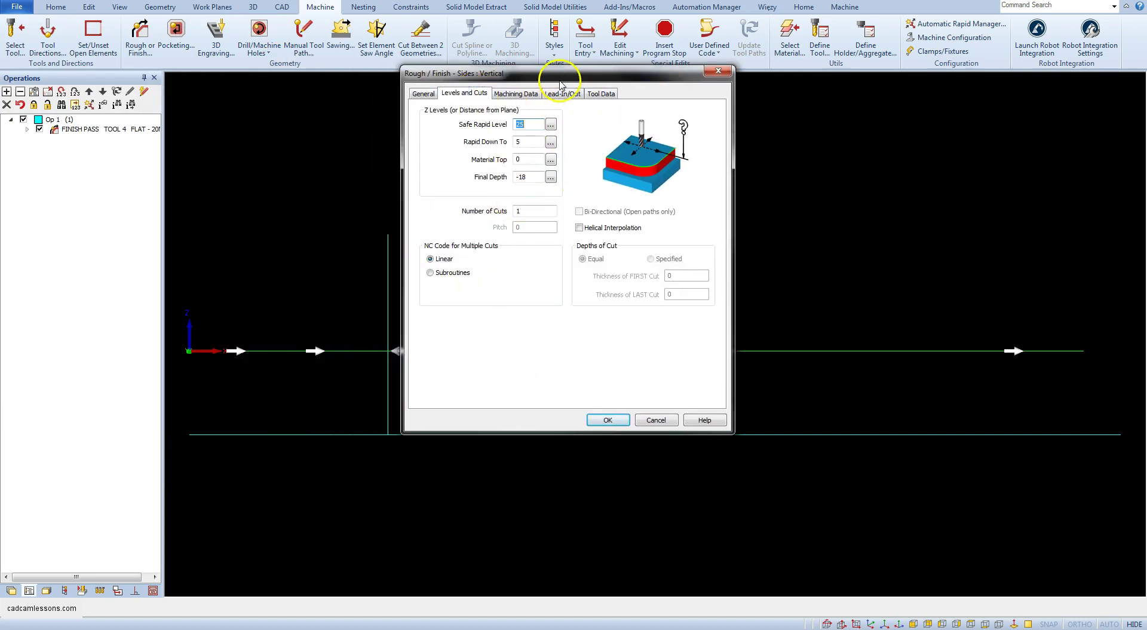
pyautogui.moveTo(561, 83); pyautogui.dragTo(685, 96)
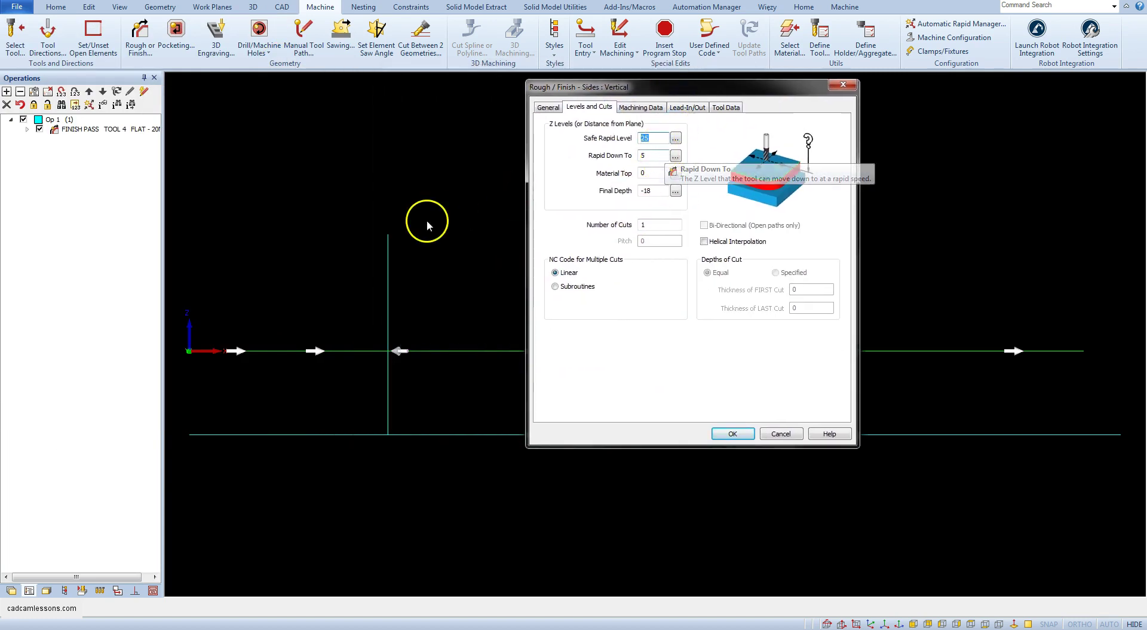
# Zoom to the full toolpath depth and check levels 25, 5, 0 and -18 against it
pyautogui.click(390, 261)
pyautogui.scroll(2, 389, 261)
pyautogui.scroll(2, 389, 261)
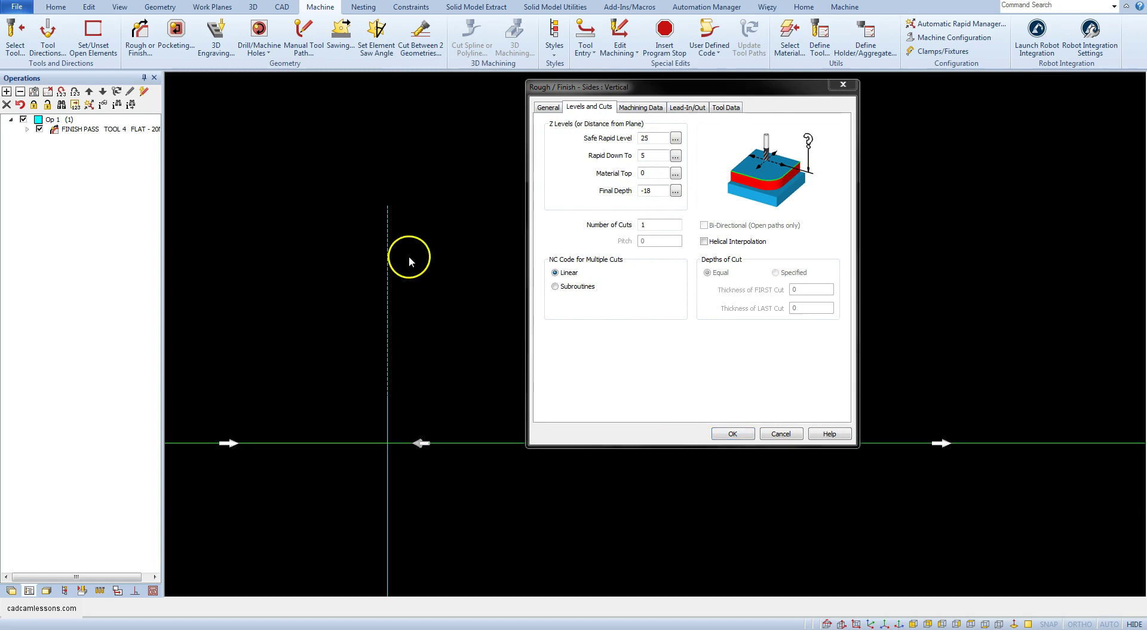
pyautogui.moveTo(414, 312); pyautogui.dragTo(411, 250, button='middle')
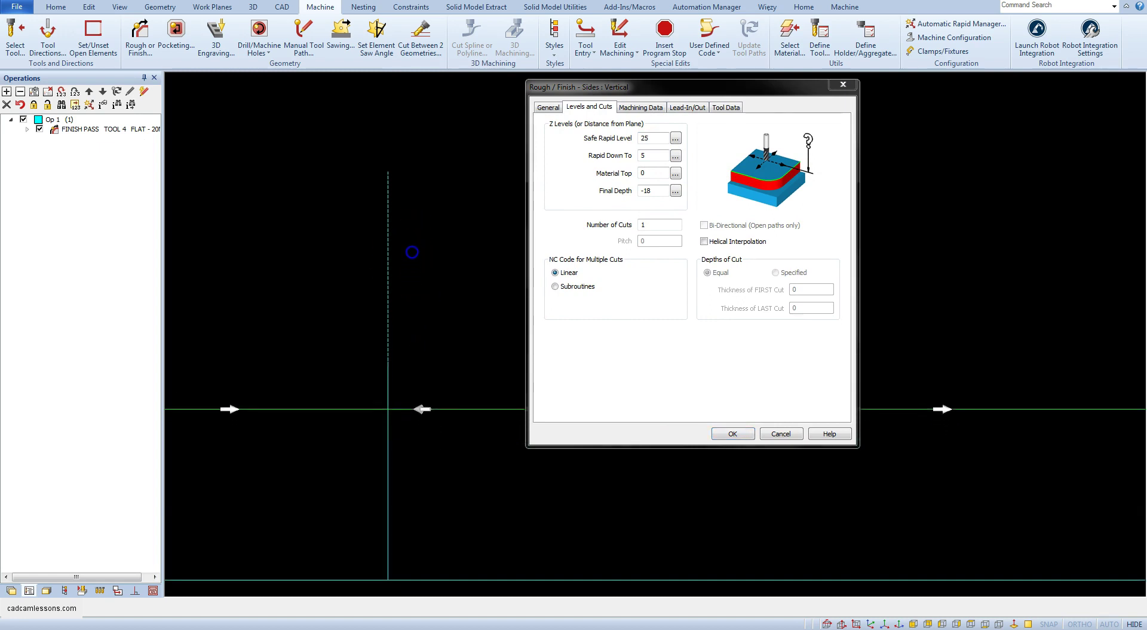
pyautogui.click(651, 141)
pyautogui.click(653, 156)
pyautogui.click(653, 173)
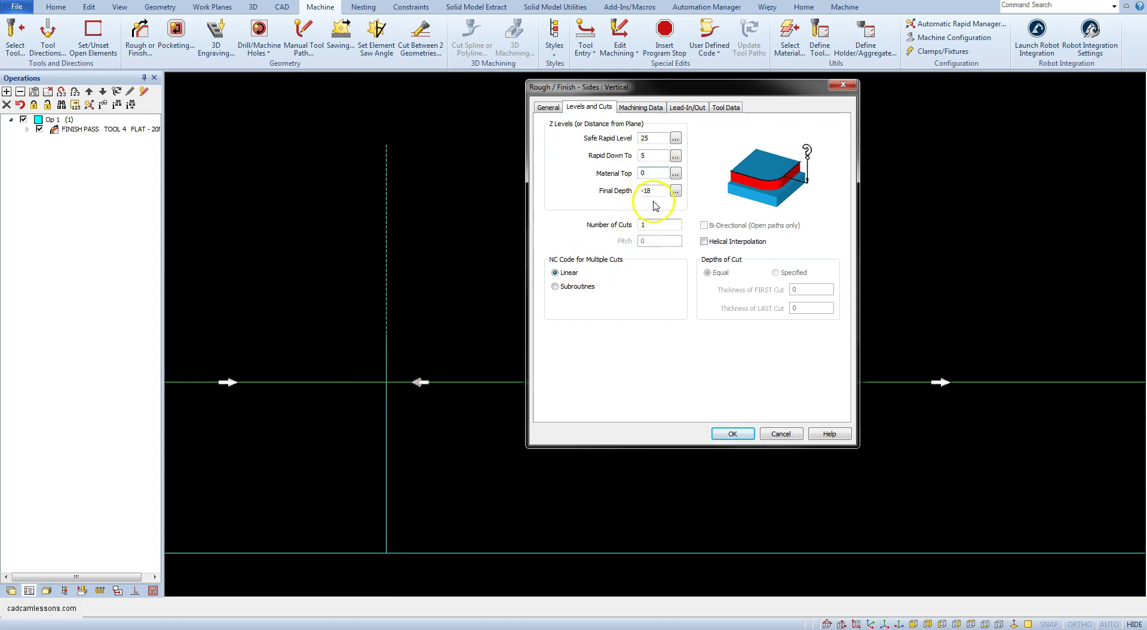
pyautogui.click(656, 191)
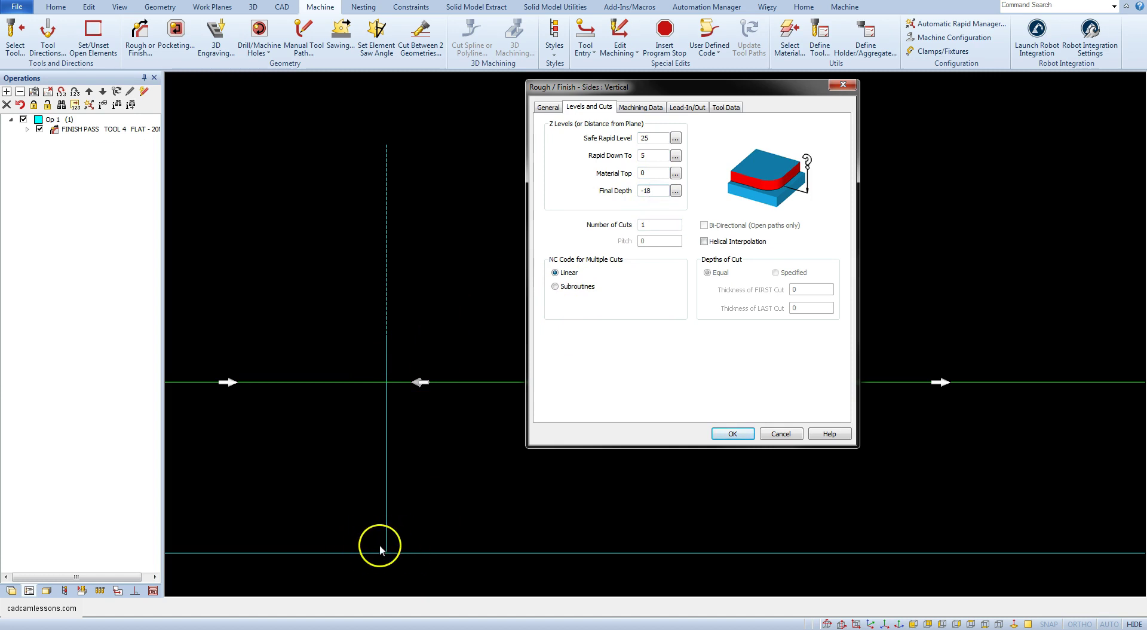